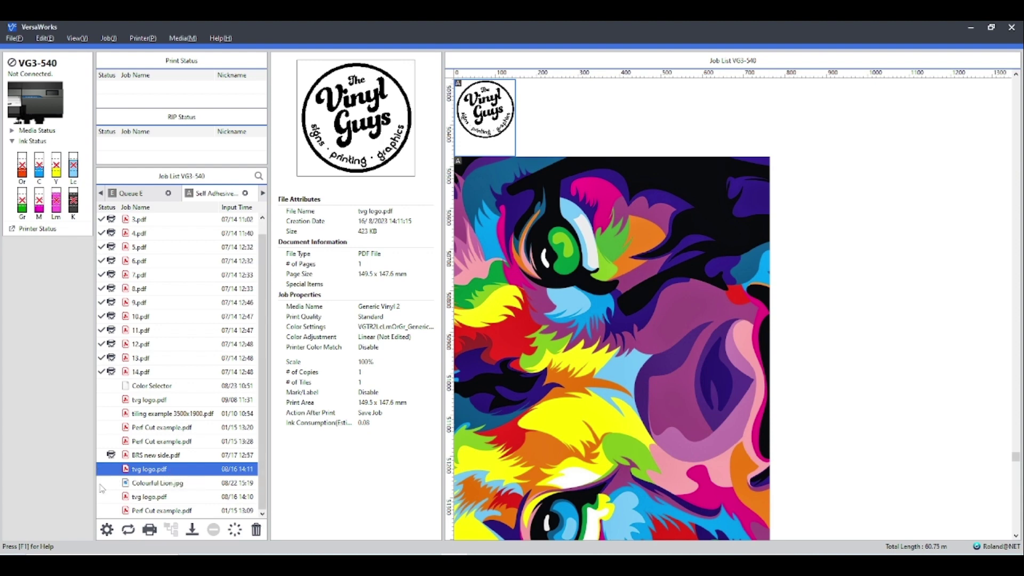
- Nest the 08/16 14:11 tvg logo.pdf, Colourful Lion.jpg and the 01/15 13:09 Perf Cut example.pdf into a single nest job
left_click_drag(99, 474, 123, 472)
left_click(160, 486, "shift")
left_click(163, 513, "ctrl")
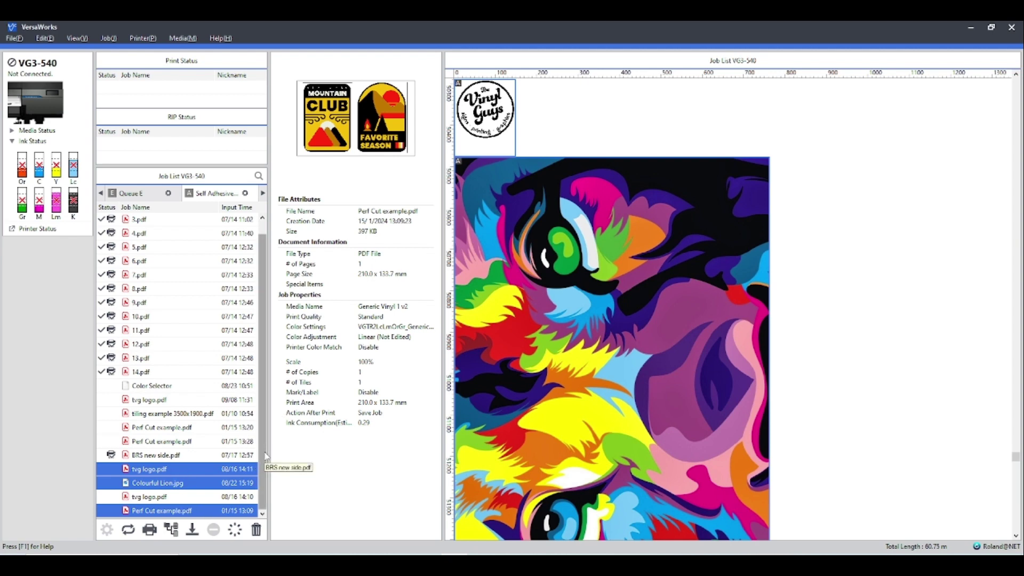
left_click(171, 529)
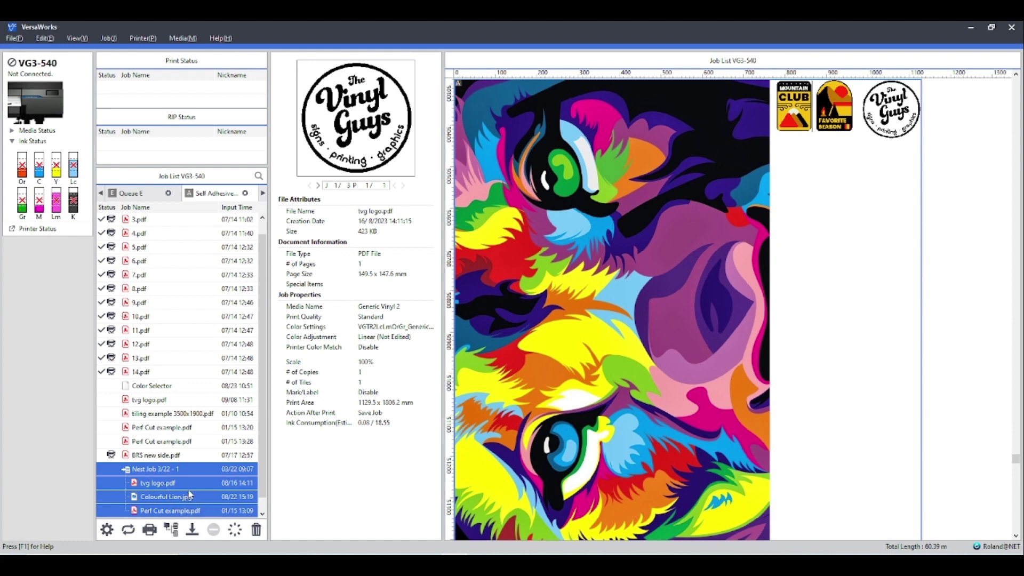
scroll(261, 421, "down", 1)
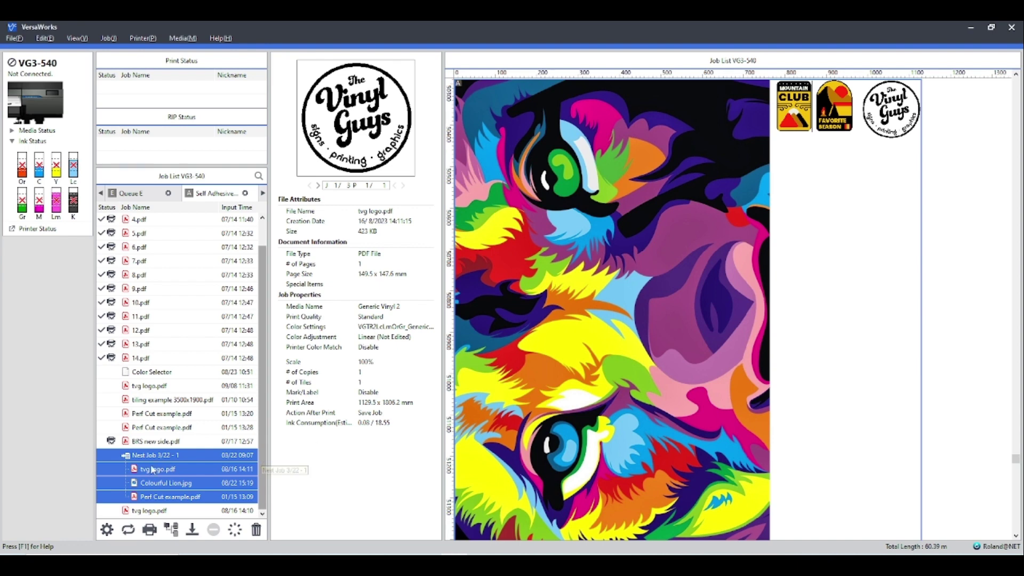
left_click_drag(160, 482, 170, 485)
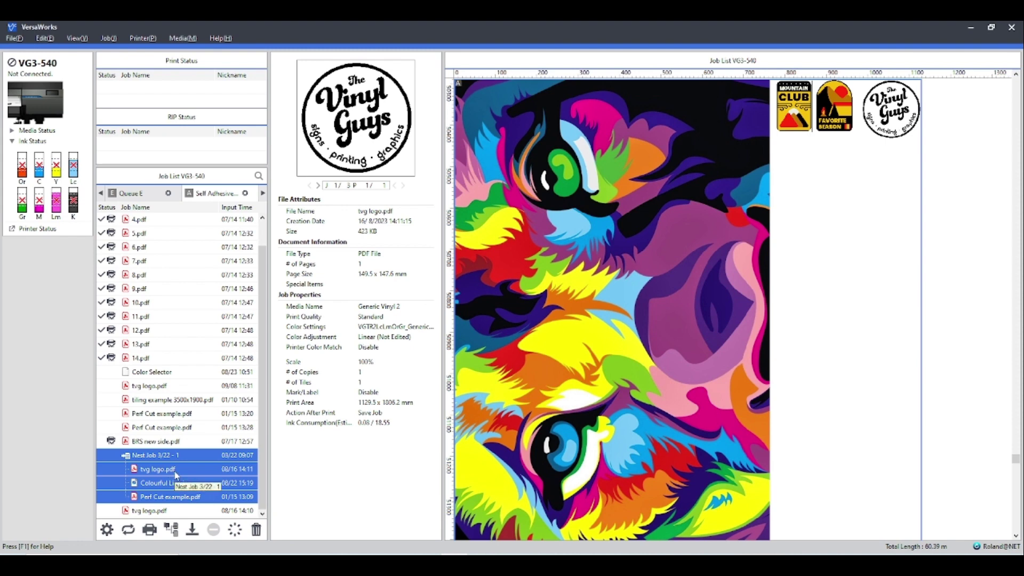
- Open the job settings of the nest job and scale the Colourful Lion image to 25%
left_click(107, 532)
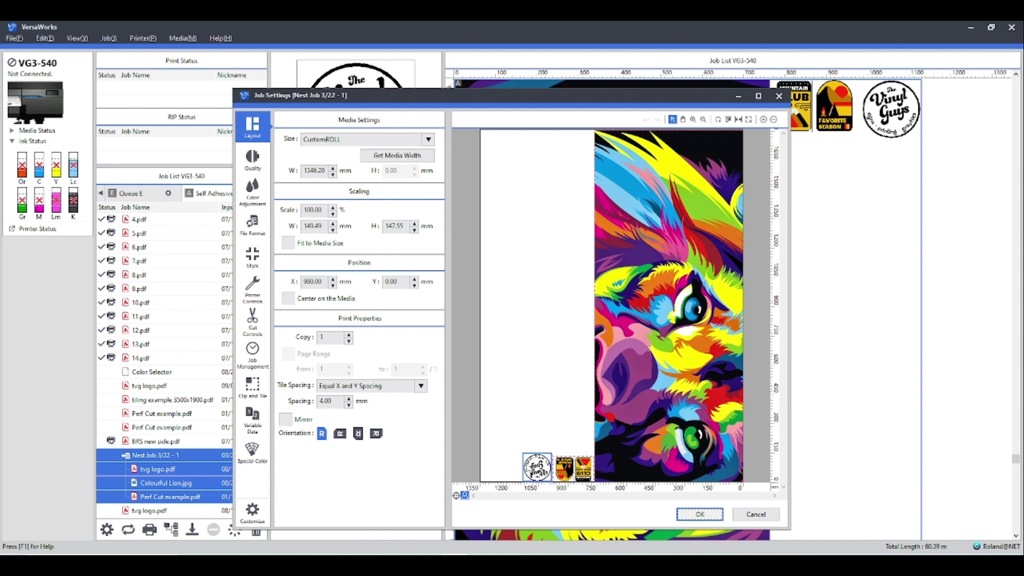
left_click(650, 388)
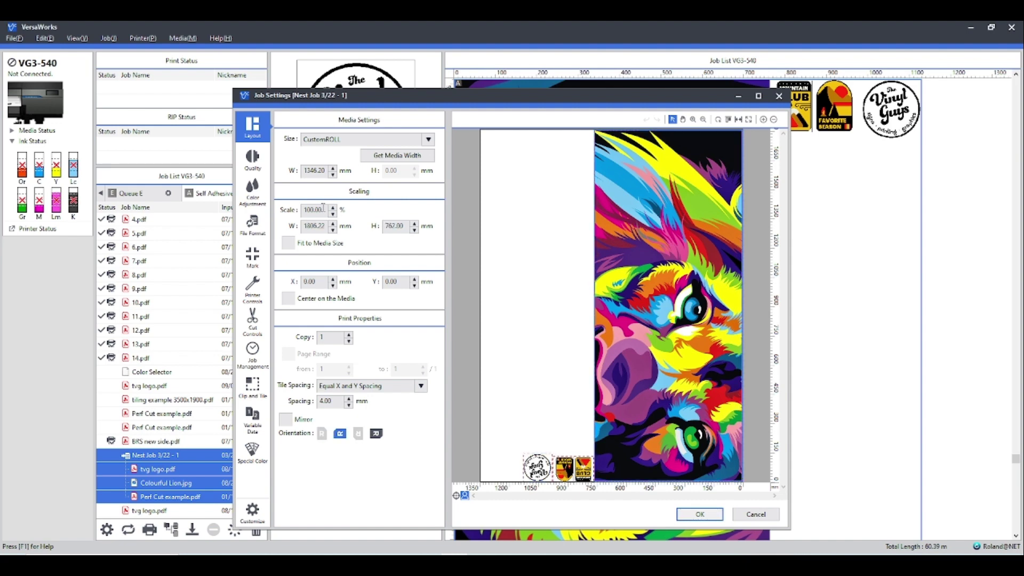
left_click_drag(326, 209, 289, 208)
type("25")
key("Return")
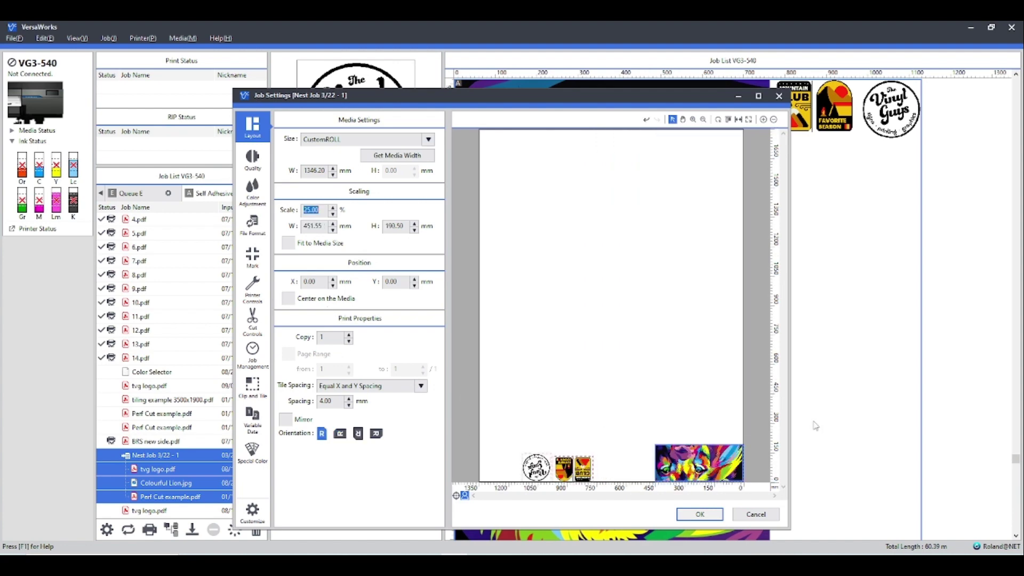
- Set the lion image to 3 copies and rotate them 90 degrees so they stand upright on the media
left_click(349, 334)
left_click(349, 334)
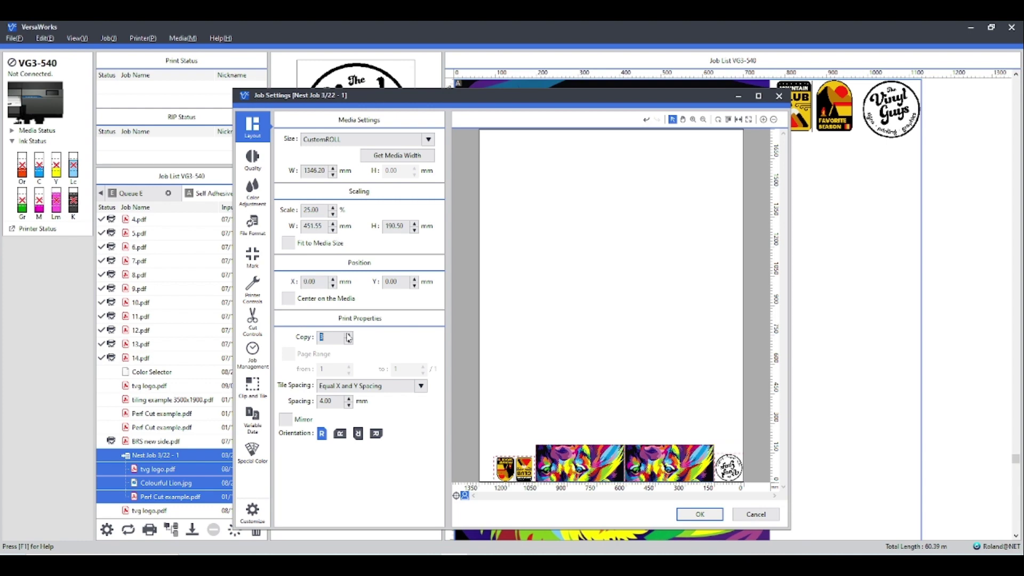
left_click(341, 433)
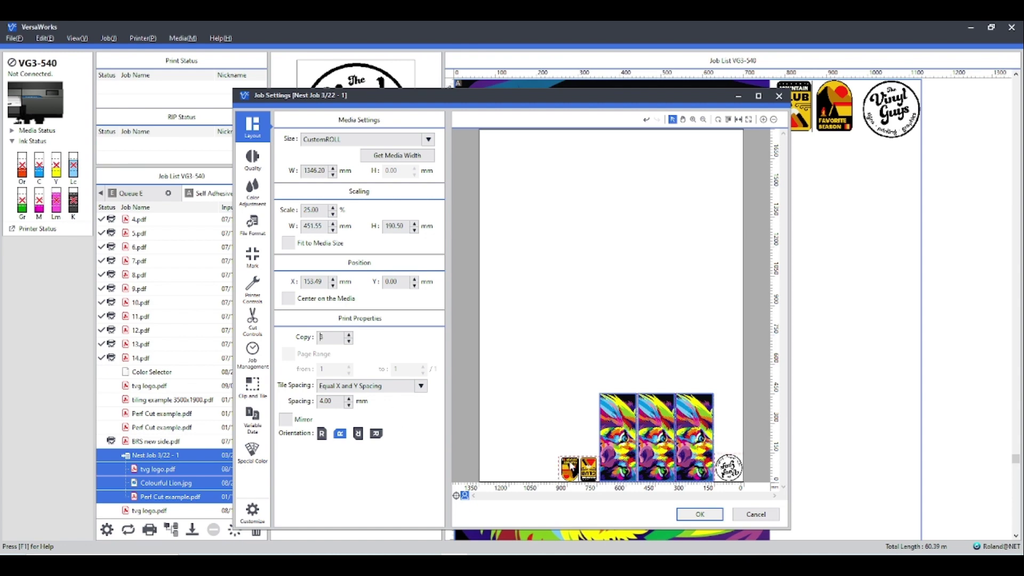
- Set the Mountain Club perf cut artwork to 5 copies
left_click(571, 469)
left_click(349, 335)
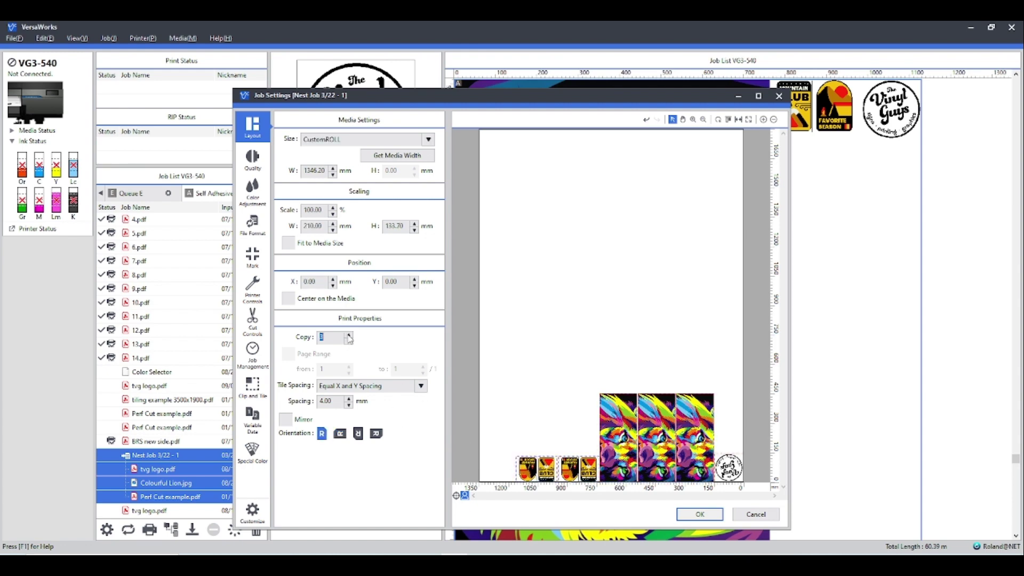
left_click(349, 335)
left_click(349, 335)
left_click(349, 336)
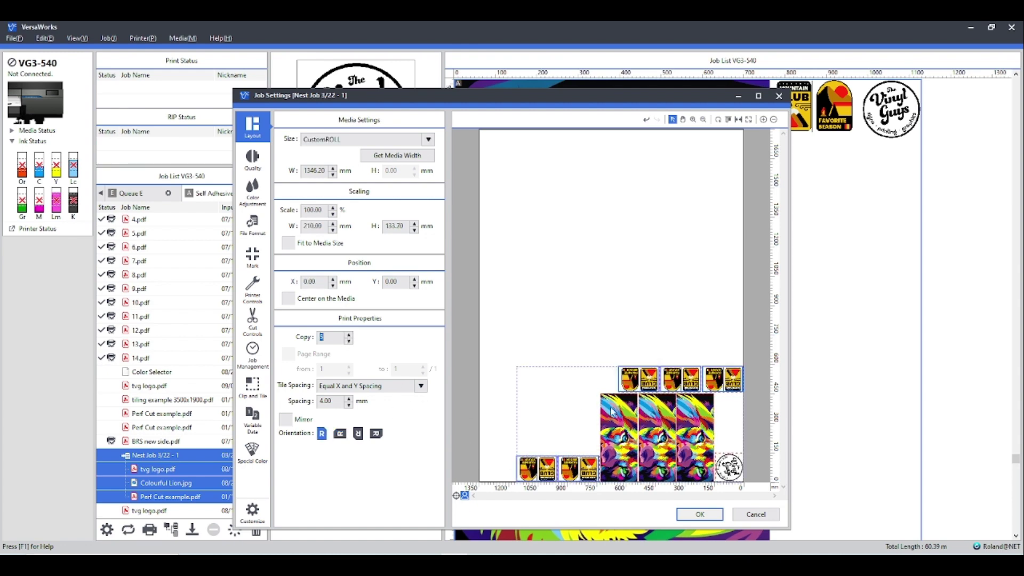
- Set the Vinyl Guys logo to 6 copies in the nested layout
left_click(729, 468)
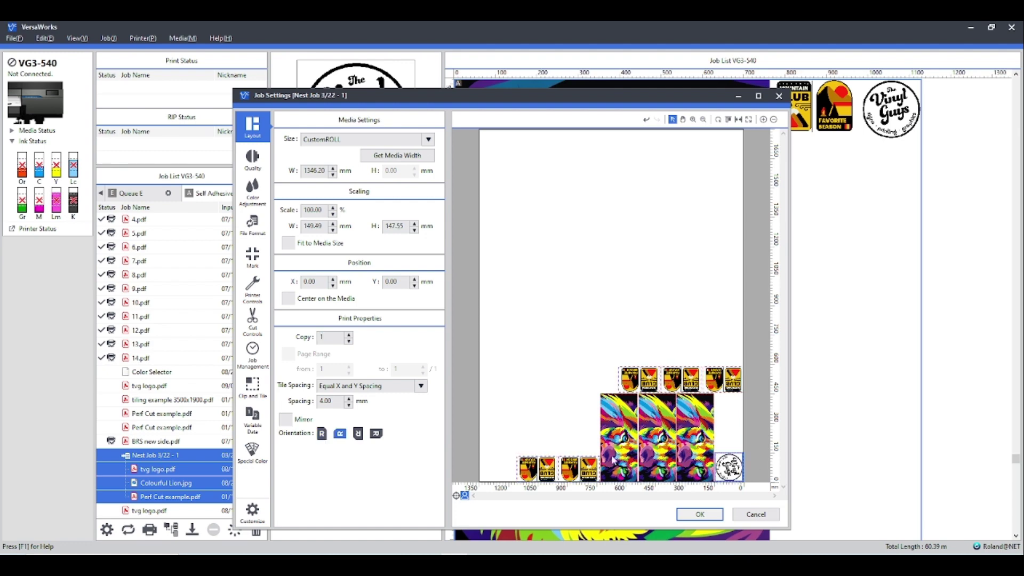
left_click(349, 335)
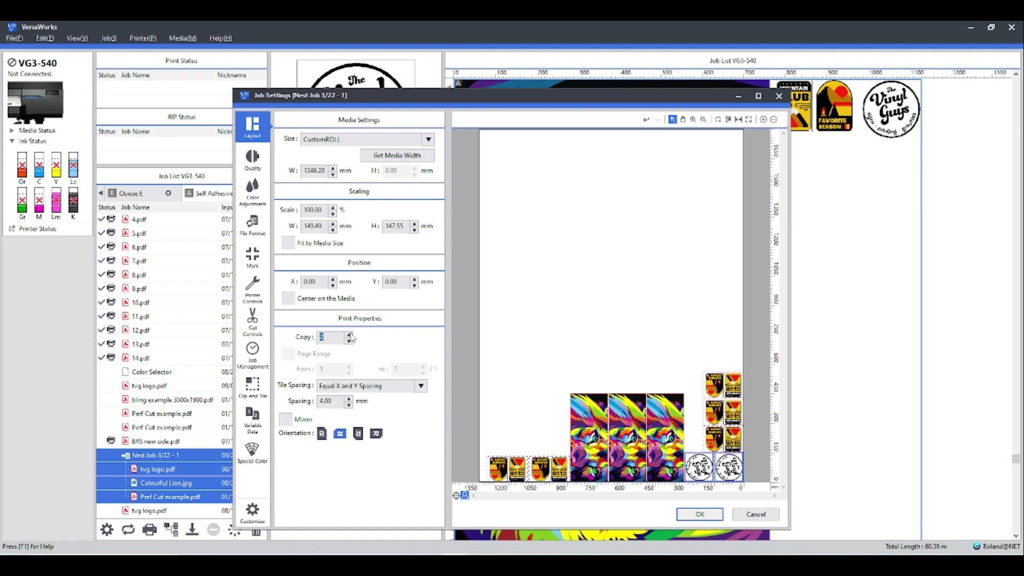
left_click(349, 335)
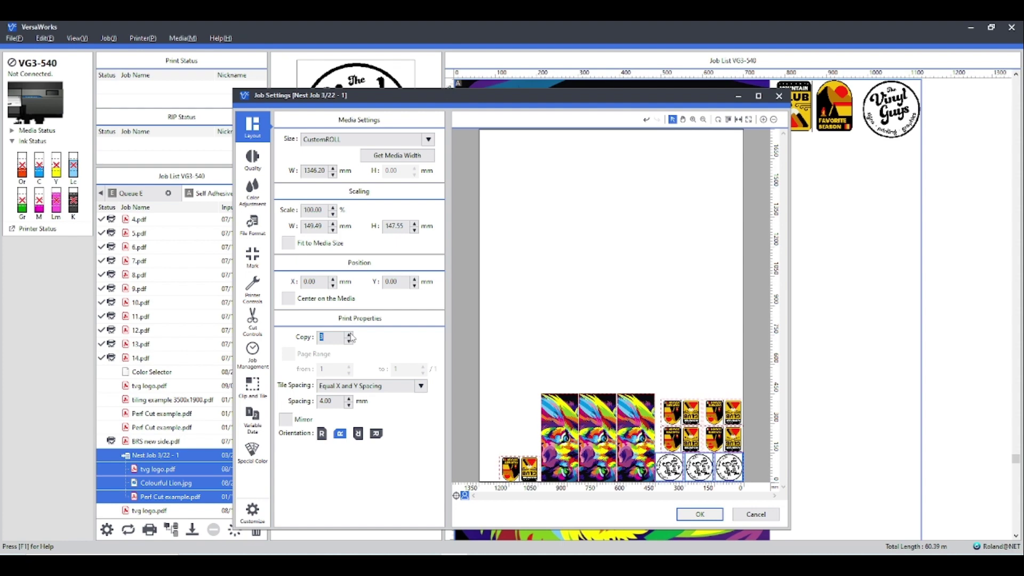
left_click(349, 335)
left_click(350, 335)
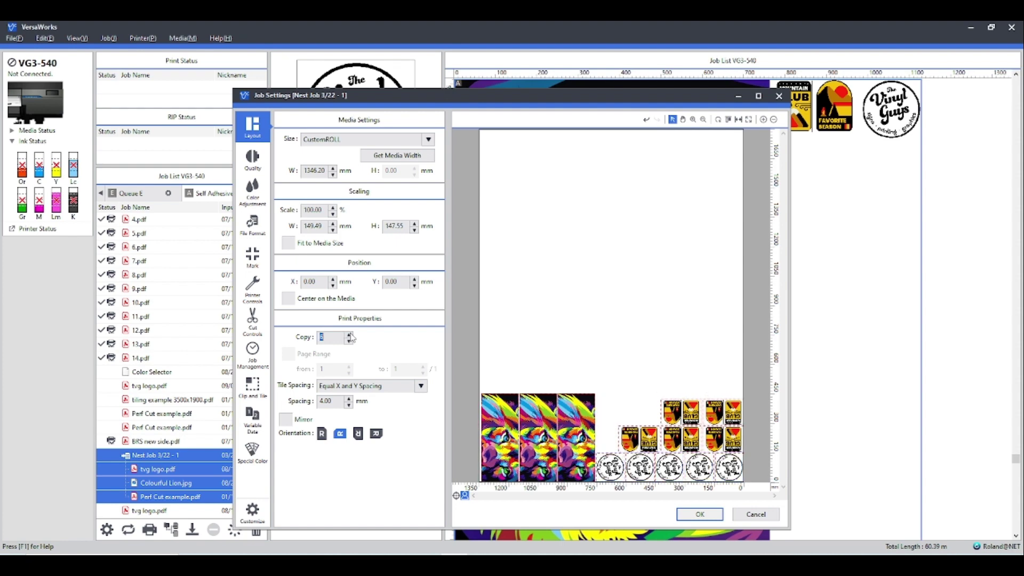
left_click(350, 335)
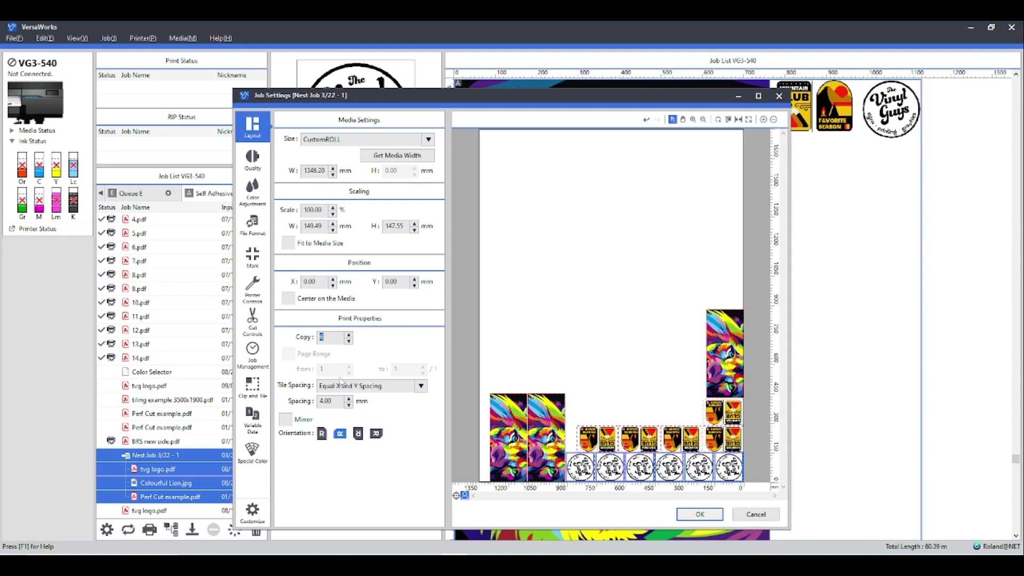
- Return the lion images to their unrotated orientation and set the Mountain Club perf cut artwork to 6 copies
left_click(494, 432)
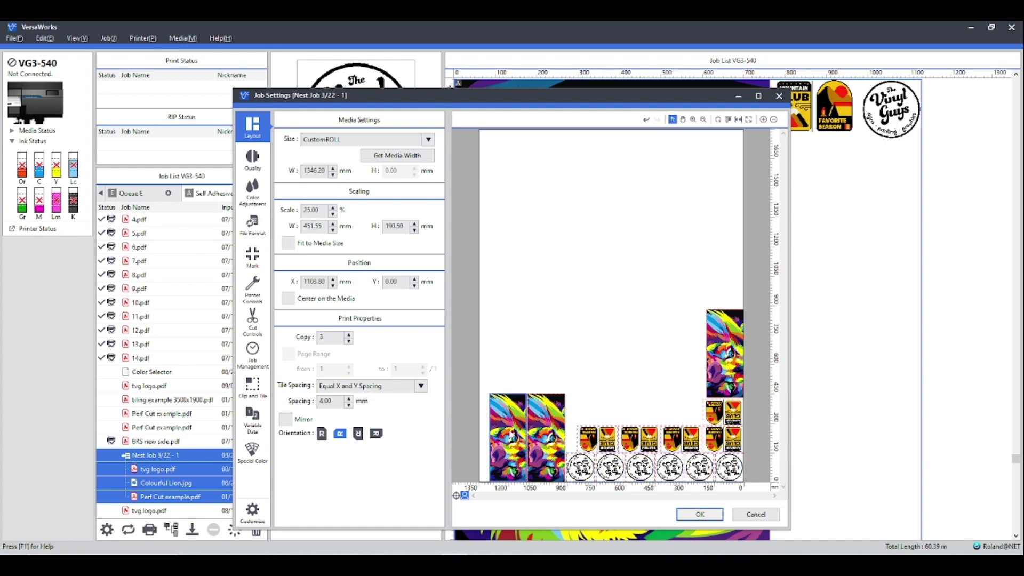
left_click(322, 434)
left_click(536, 416)
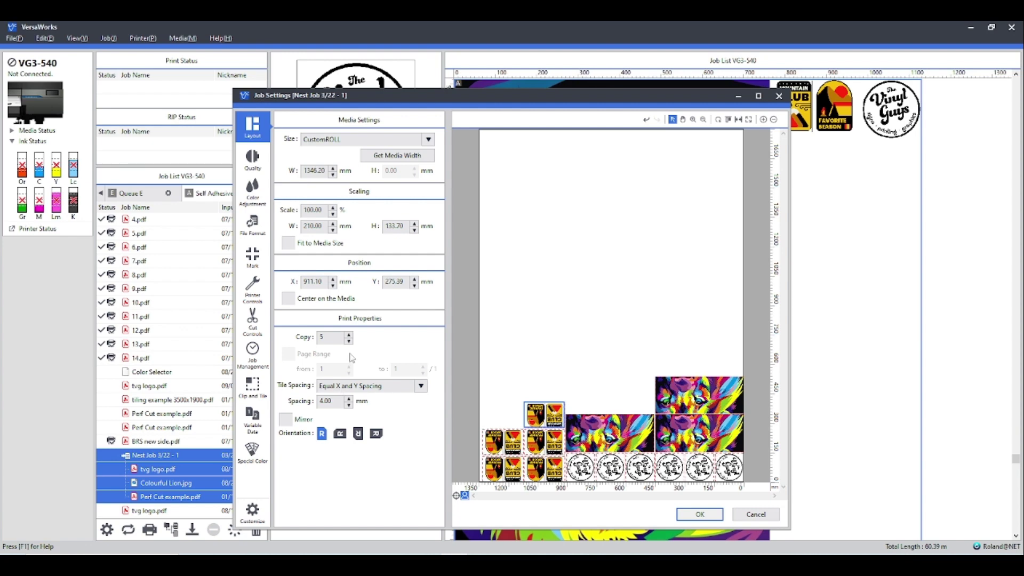
left_click(349, 334)
- Increase the Vinyl Guys logo to 8 copies
left_click(640, 467)
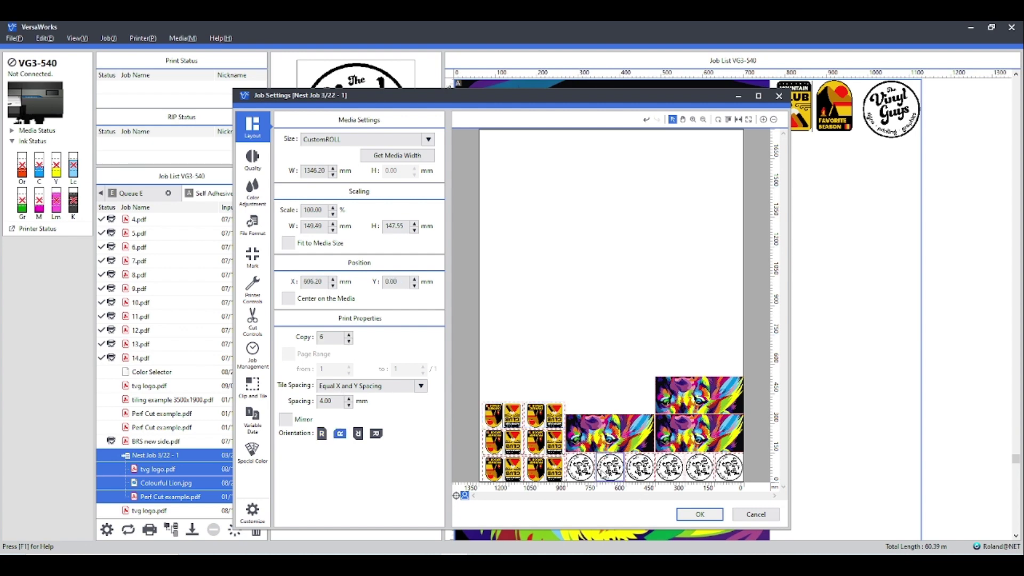
left_click(349, 334)
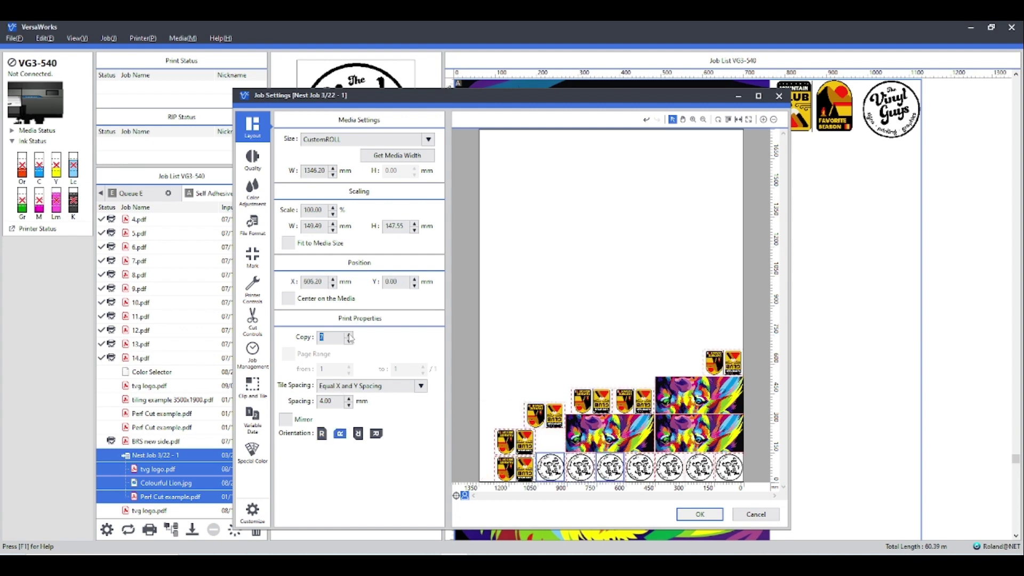
left_click(349, 335)
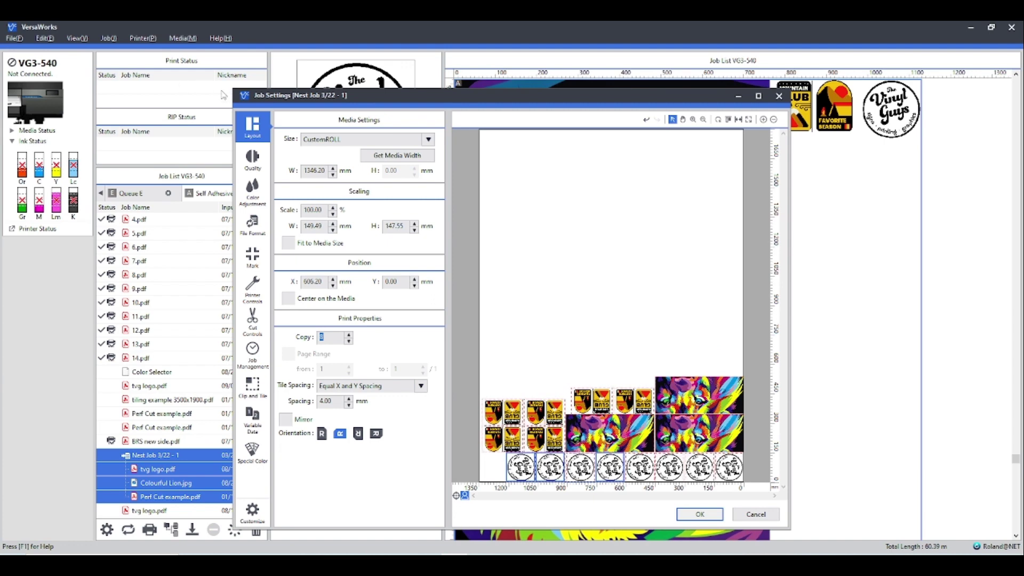
- Choose Generic Vinyl 2 as the media type in the quality settings and apply the nest job's settings
left_click(253, 159)
left_click(433, 150)
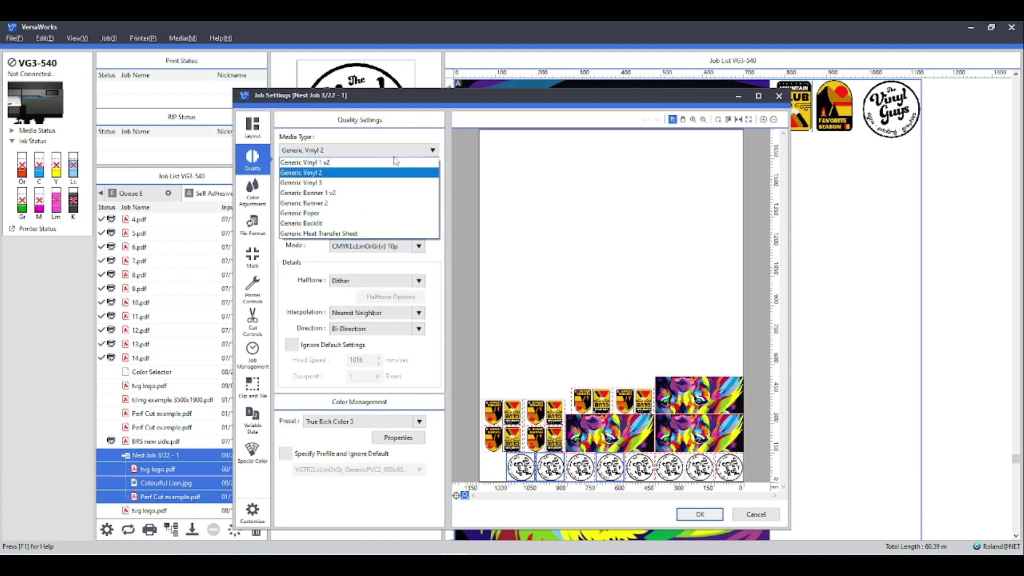
left_click(320, 174)
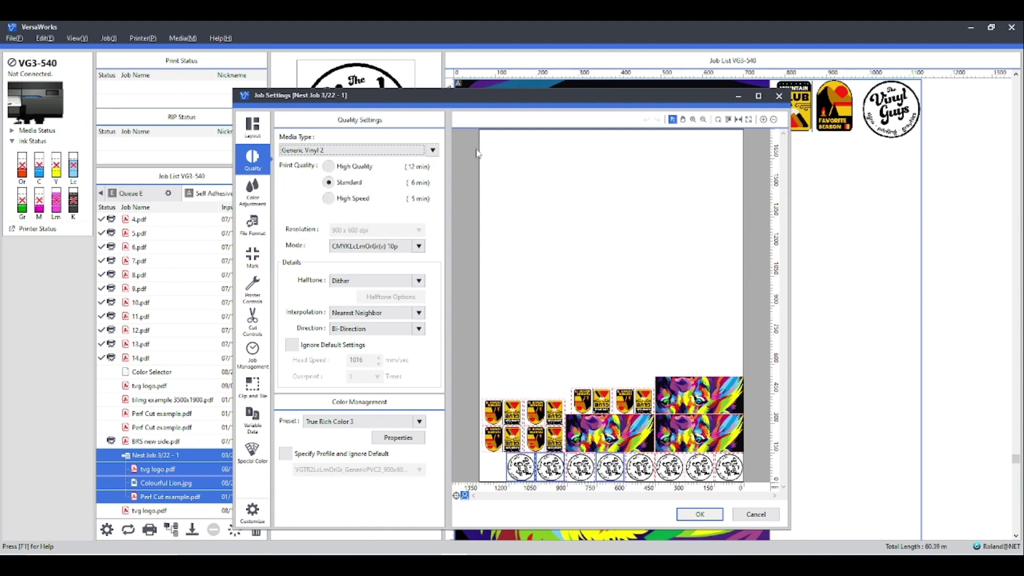
left_click(381, 152)
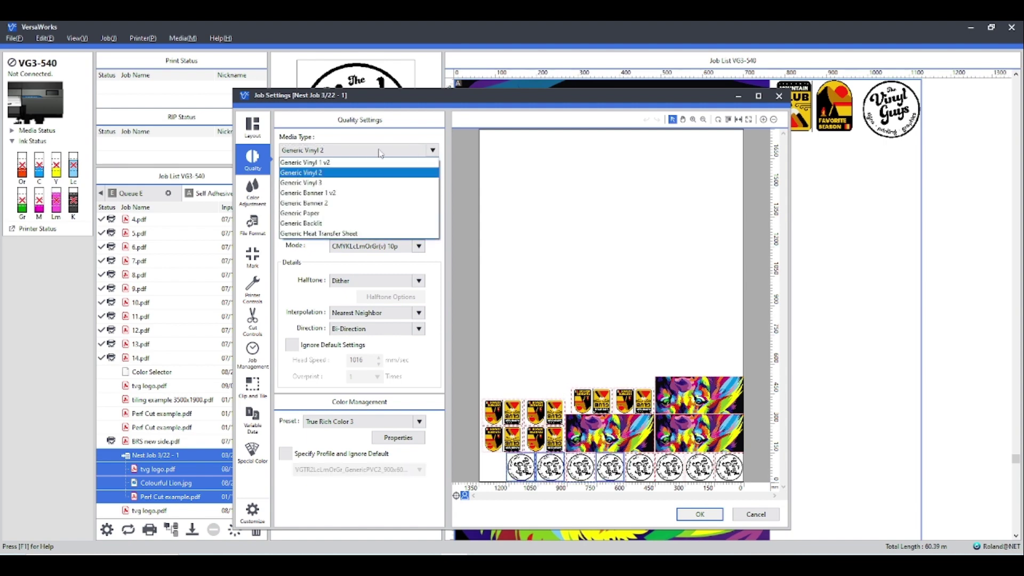
left_click(340, 172)
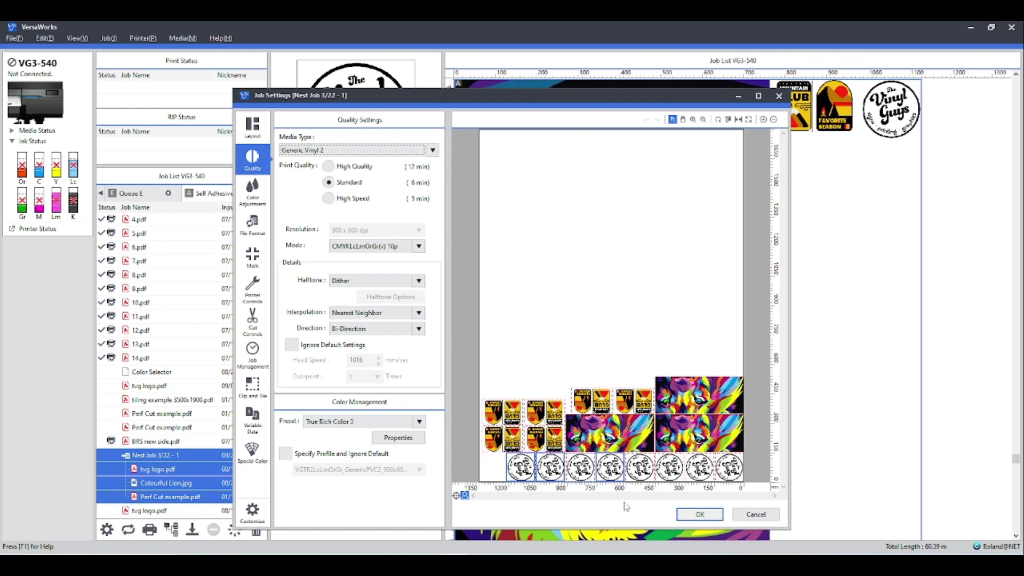
left_click(697, 516)
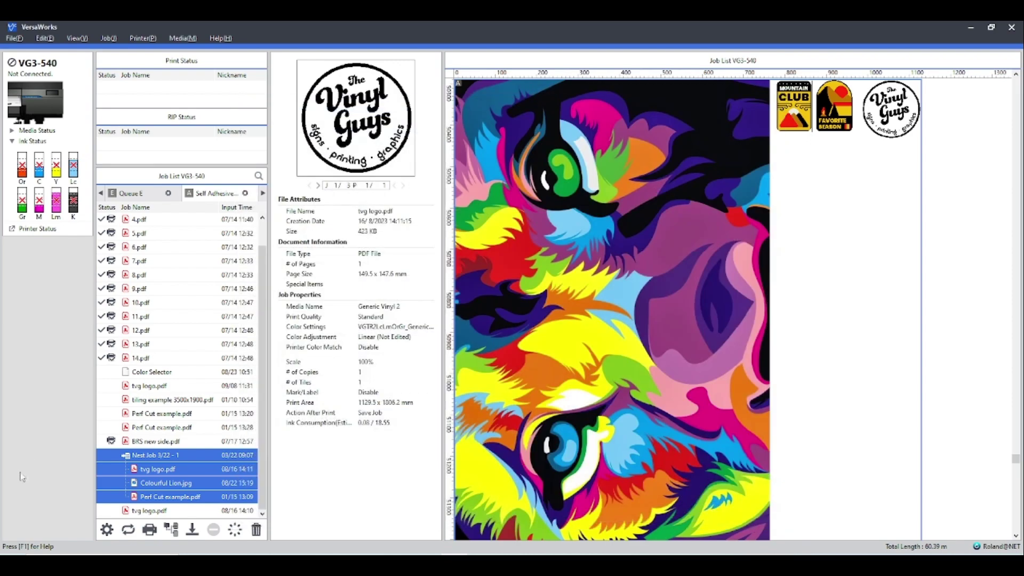